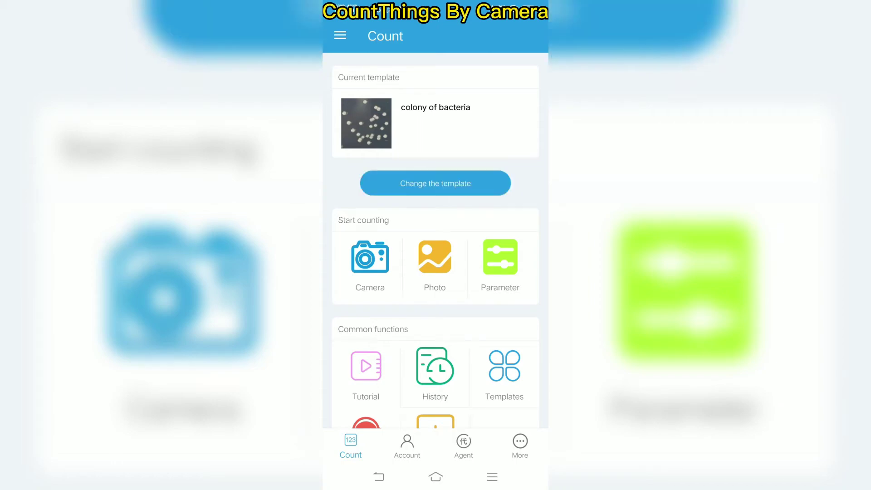
scroll(467, 272, "down", 3)
scroll(467, 272, "down", 3)
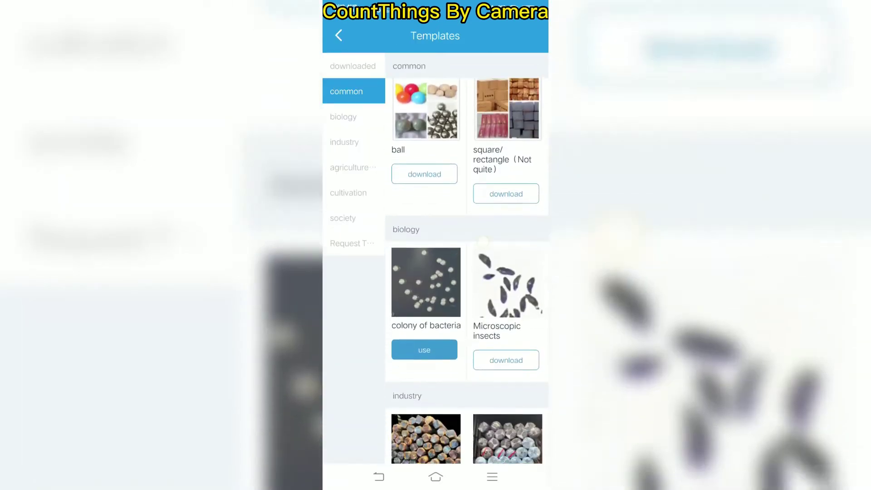
scroll(468, 272, "down", 3)
scroll(467, 272, "down", 2)
scroll(467, 272, "up", 1)
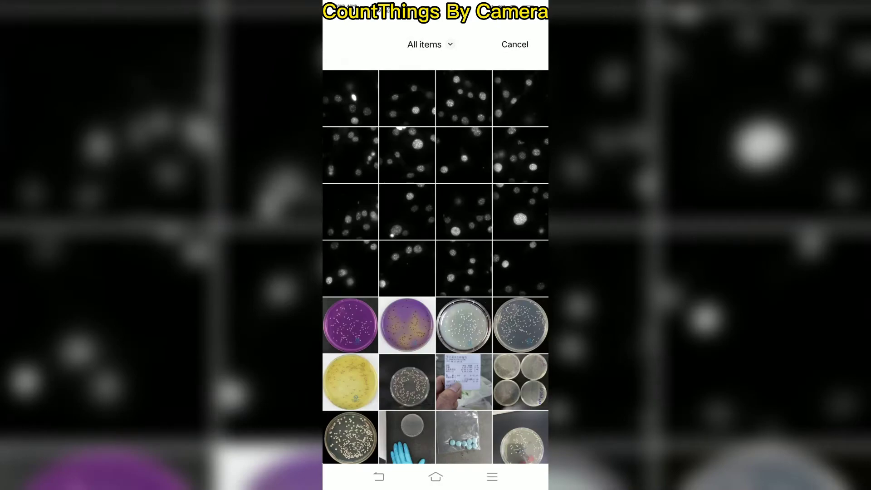
Select the grey colony plate photo, fit the counting area over the dish and start the count.
left_click(521, 322)
left_click_drag(486, 219, 477, 208)
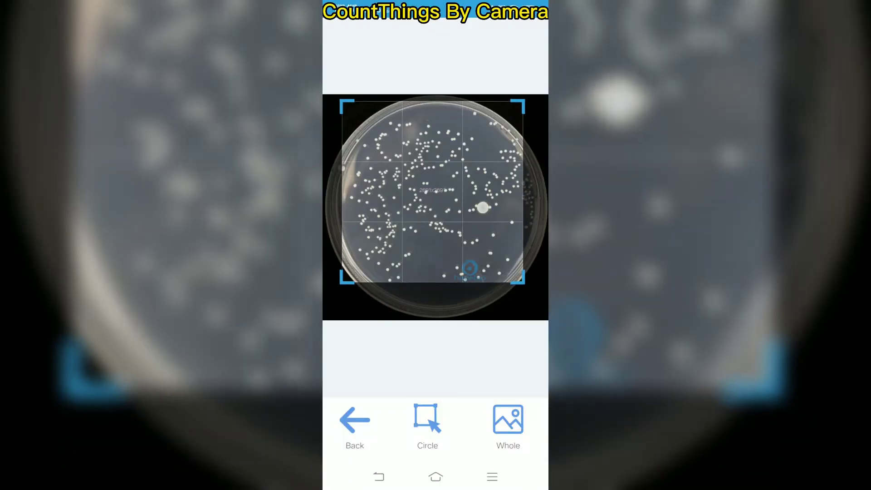
left_click_drag(518, 281, 538, 299)
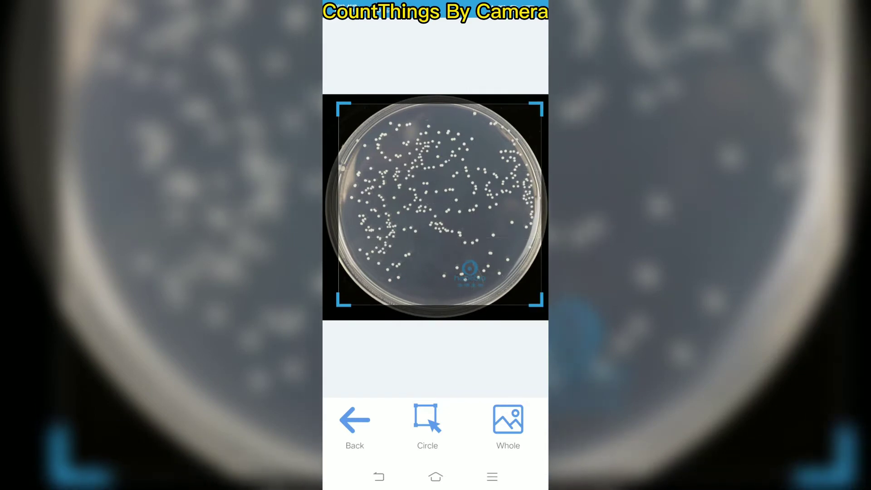
left_click(427, 423)
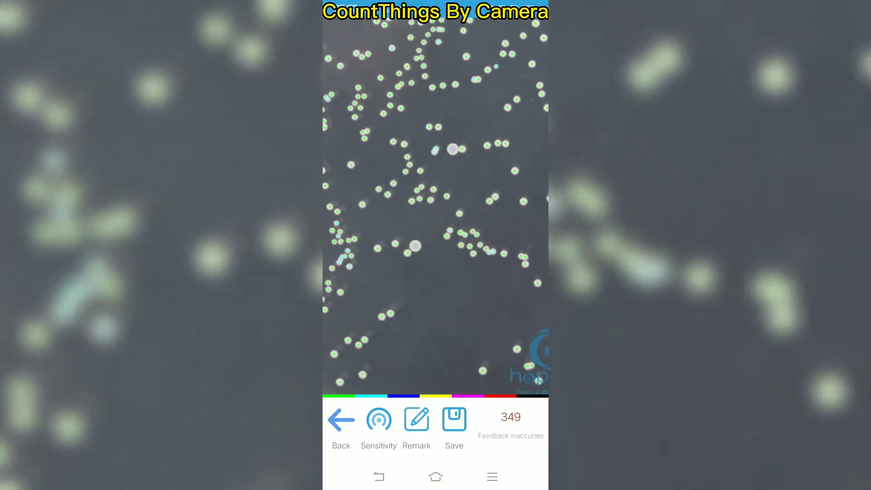
scroll(435, 204, "down", 5)
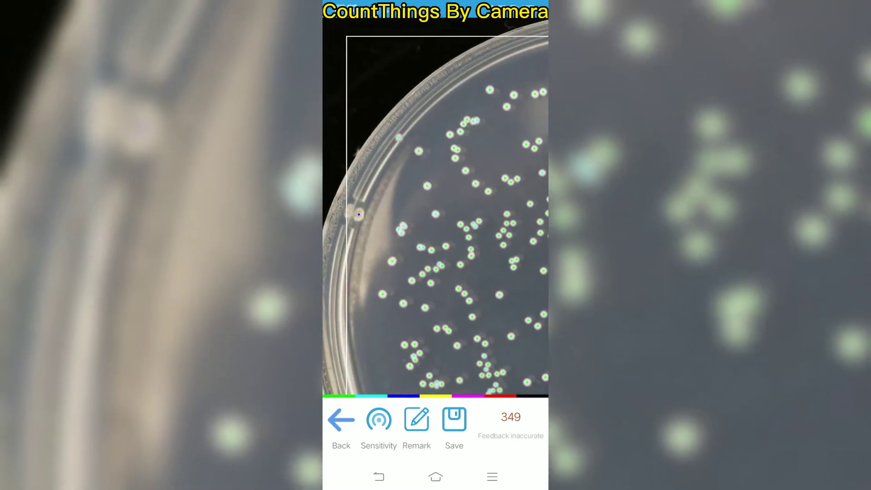
scroll(435, 205, "up", 3)
scroll(436, 225, "down", 5)
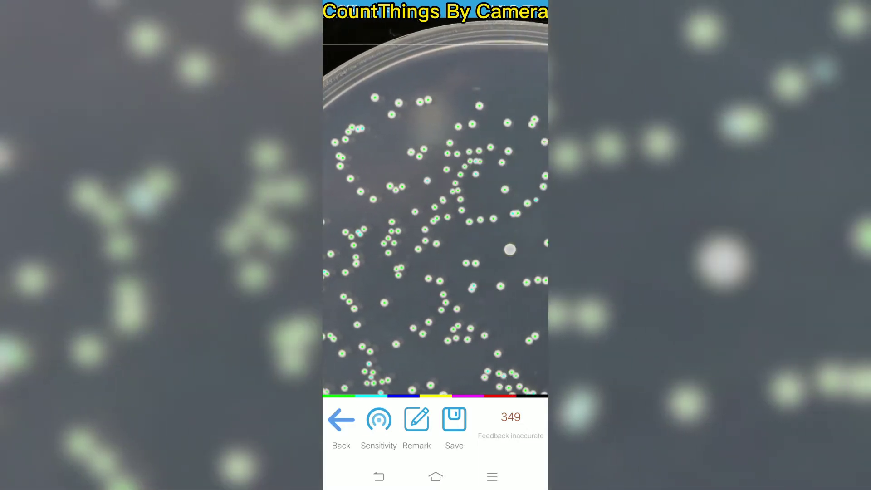
scroll(429, 268, "up", 4)
scroll(429, 267, "down", 4)
scroll(504, 238, "up", 4)
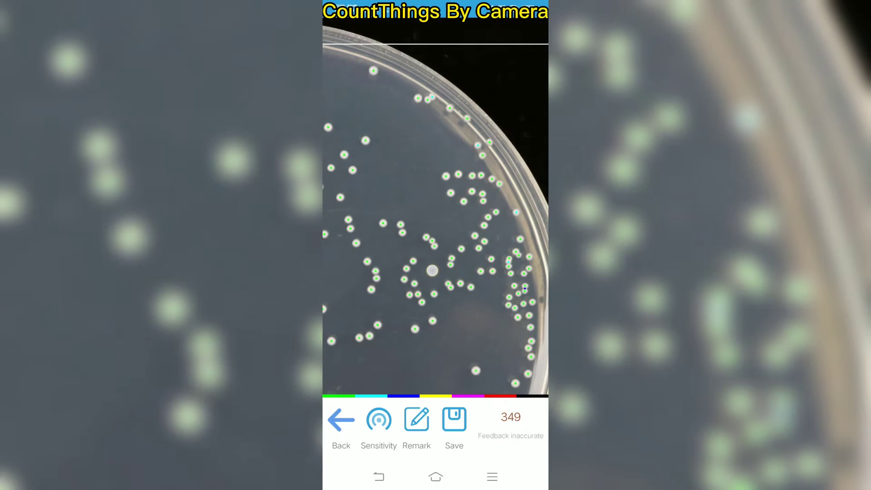
scroll(342, 368, "down", 4)
scroll(342, 369, "up", 4)
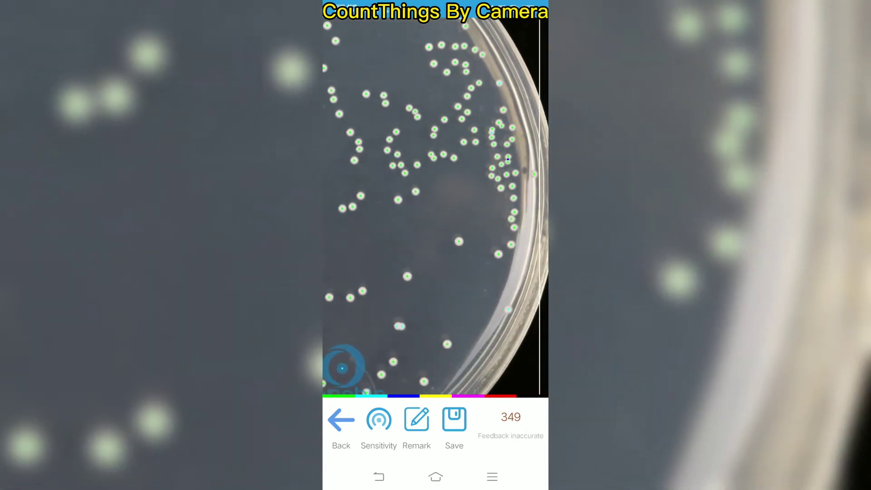
scroll(343, 368, "down", 4)
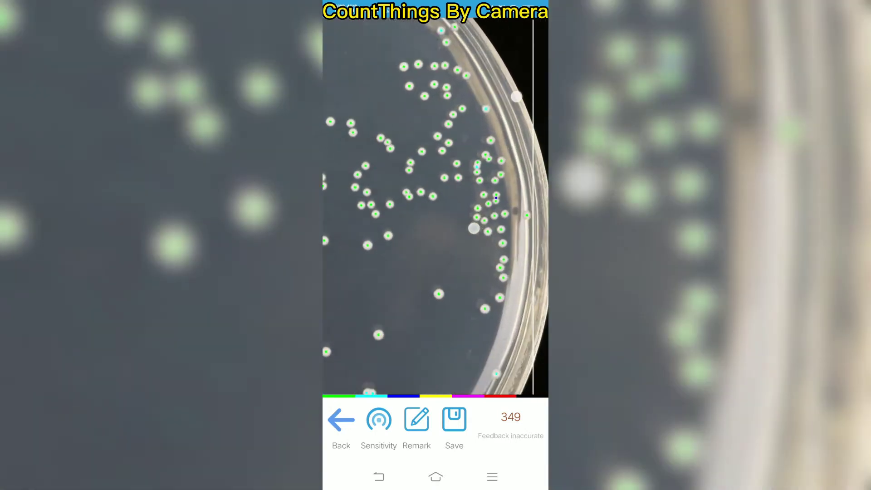
scroll(436, 205, "up", 4)
Raise detection sensitivity to 81 so the grey plate's count drops to 347.
left_click(378, 419)
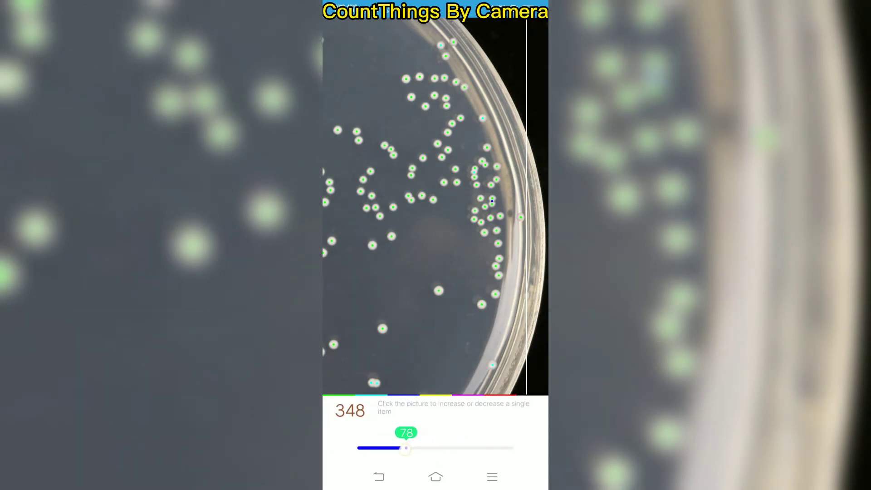
left_click_drag(406, 448, 402, 448)
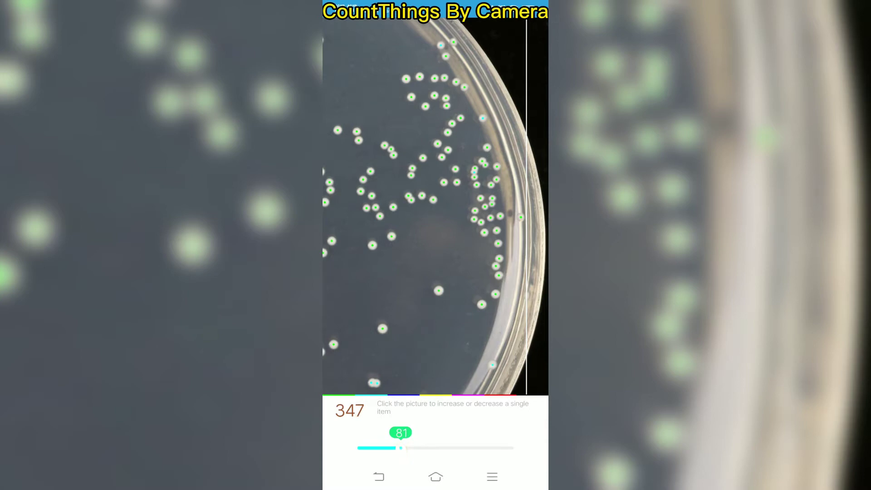
key("Escape")
scroll(436, 204, "down", 5)
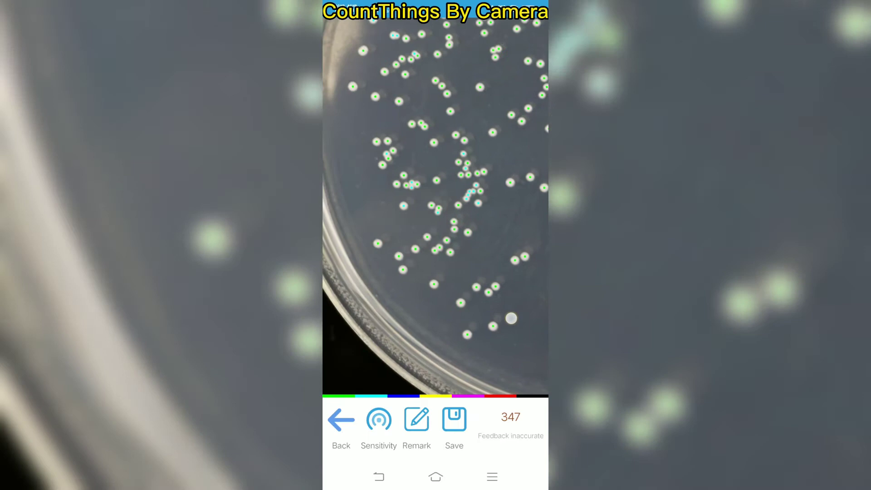
Check the marked colonies around the plate and save the corrected count of 346.
left_click_drag(435, 204, 463, 272)
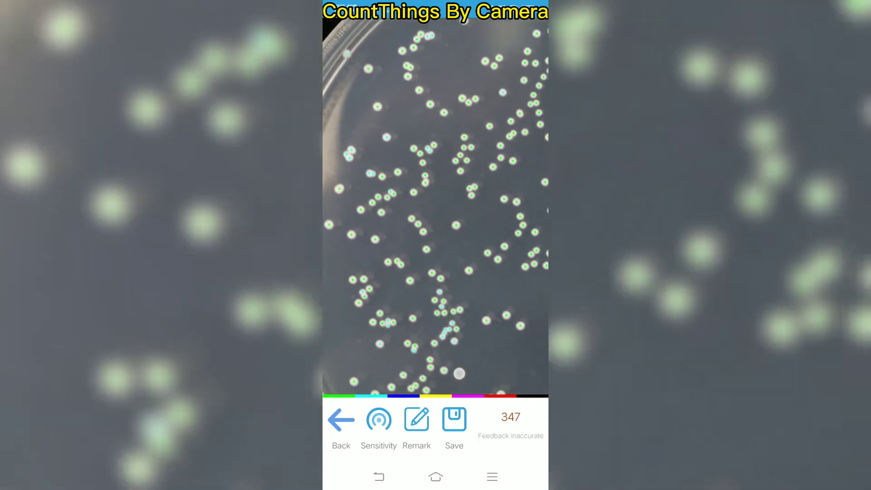
mouse_move(459, 373)
left_mouse_down()
mouse_move(473, 211)
mouse_move(474, 221)
left_mouse_up()
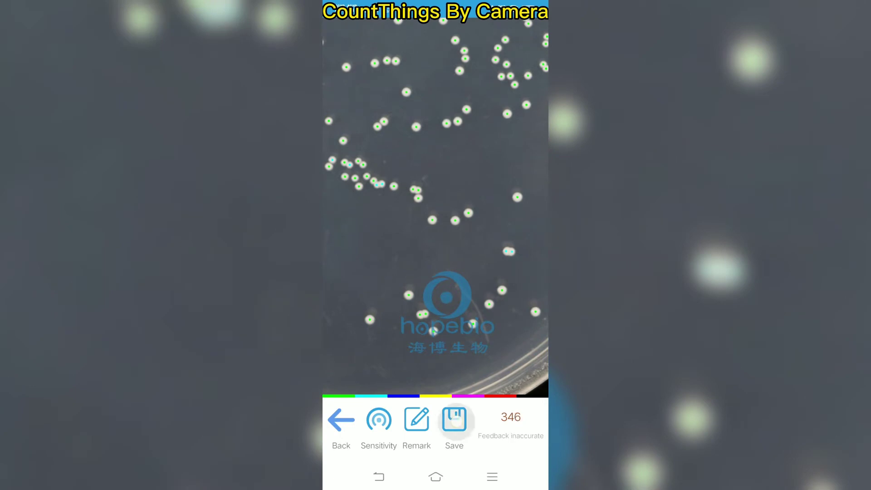
left_click(454, 419)
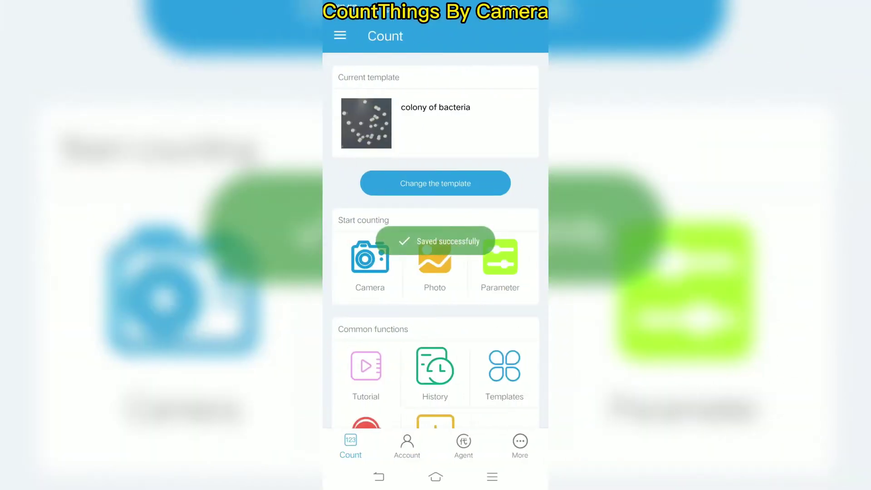
Load the purple plate photo, fit the counting area over the dish and count it, giving 107 colonies.
left_click(434, 262)
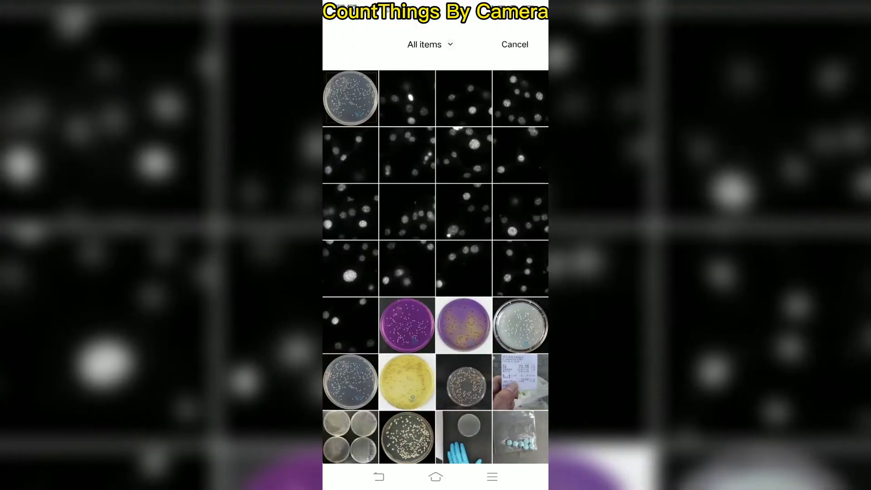
left_click(411, 328)
mouse_move(465, 233)
left_mouse_down()
mouse_move(459, 225)
mouse_move(469, 229)
left_mouse_up()
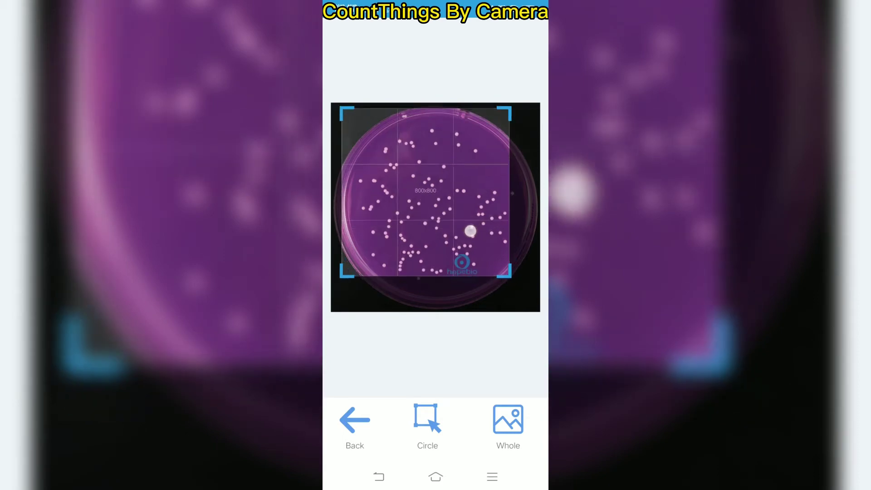
left_click_drag(511, 272, 525, 295)
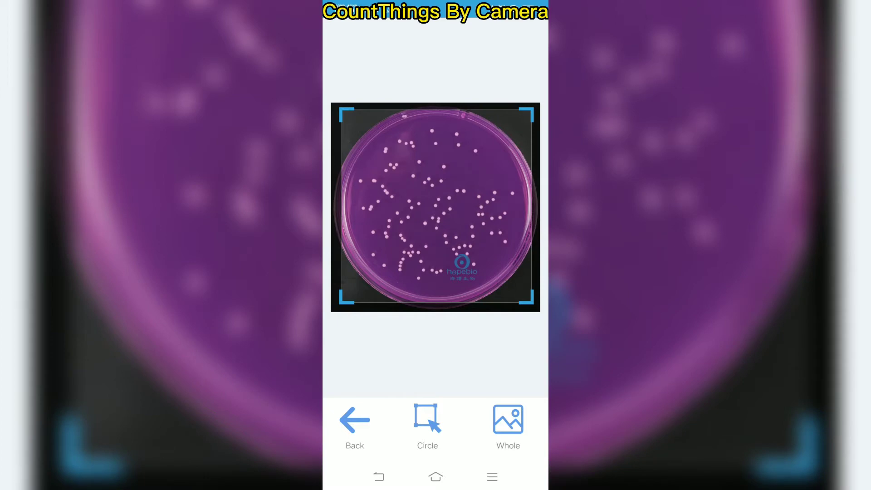
left_click(428, 422)
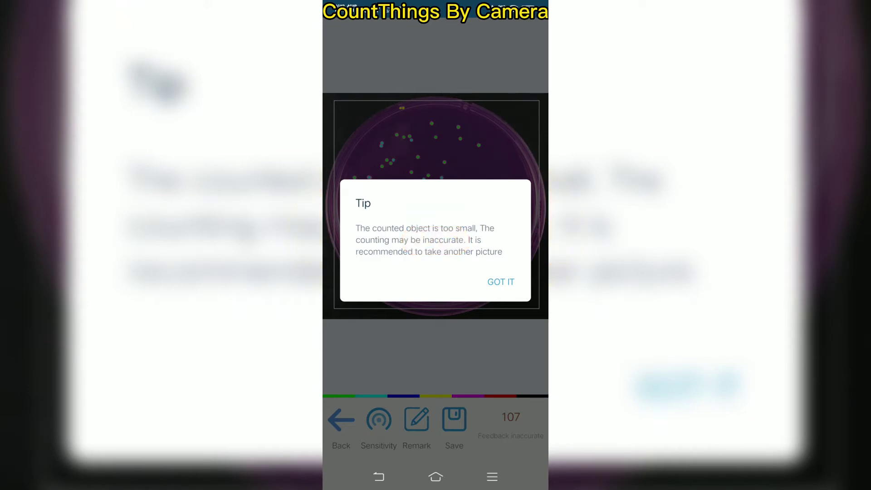
Dismiss the small-object warning and inspect the markers along the dish's left, top and right rim.
left_click(501, 282)
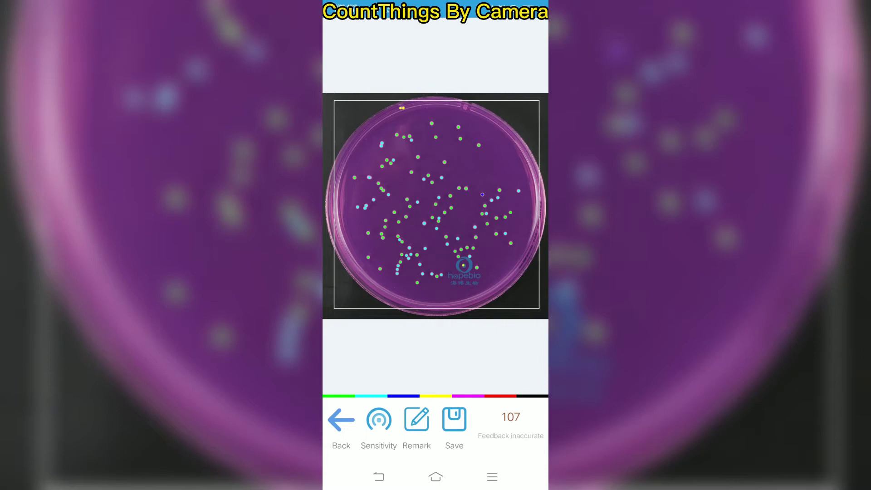
scroll(422, 225, "up", 10)
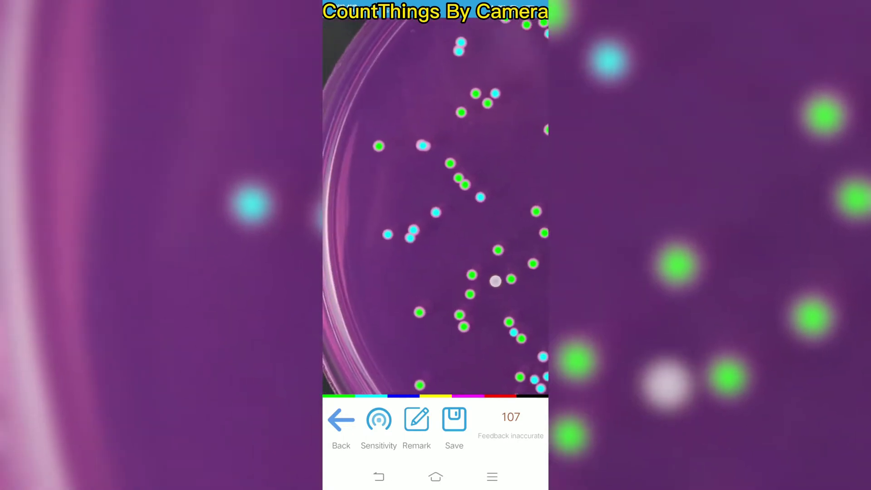
left_click_drag(451, 243, 501, 285)
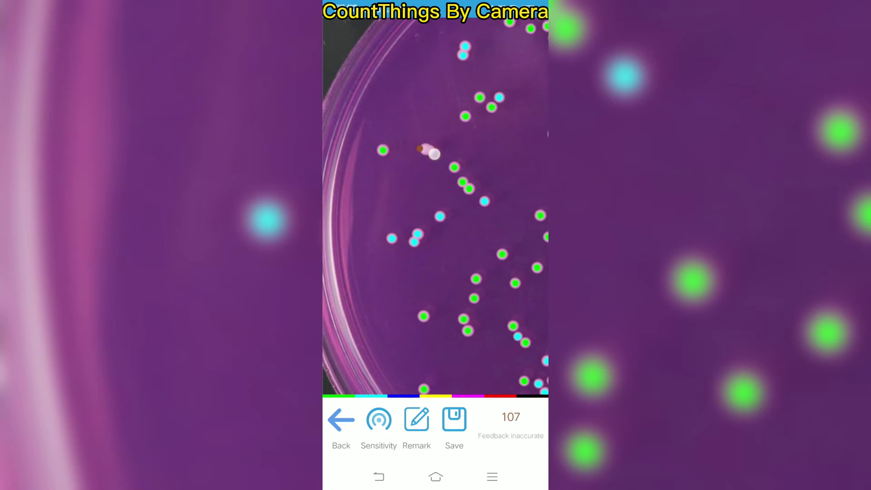
left_click_drag(496, 252, 427, 307)
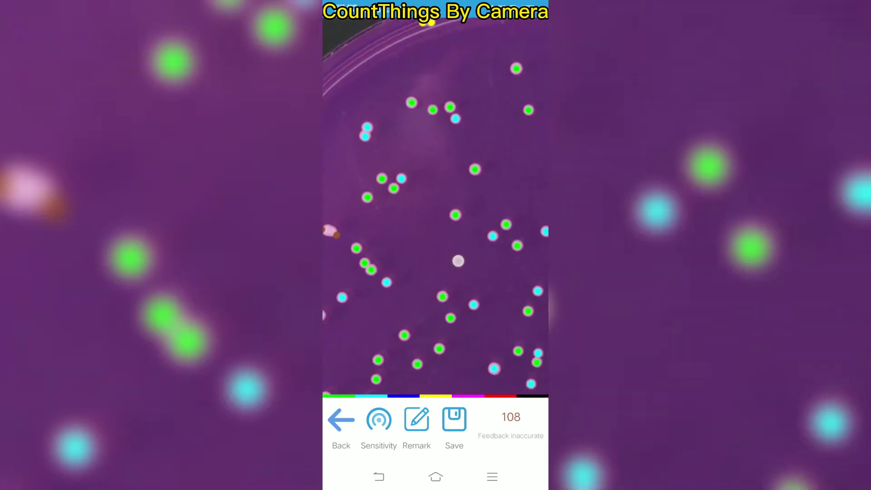
mouse_move(459, 258)
left_mouse_down()
mouse_move(423, 307)
mouse_move(440, 251)
left_mouse_up()
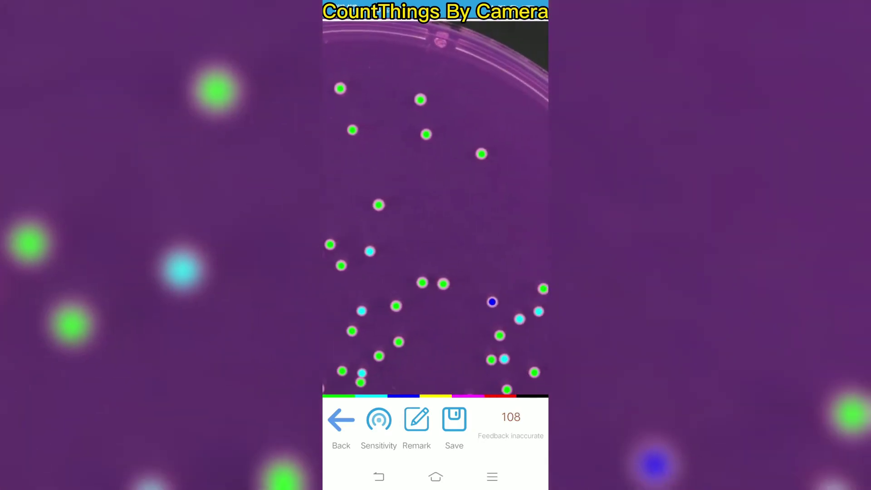
mouse_move(487, 266)
left_mouse_down()
mouse_move(451, 223)
mouse_move(461, 220)
left_mouse_up()
left_click_drag(500, 268, 504, 180)
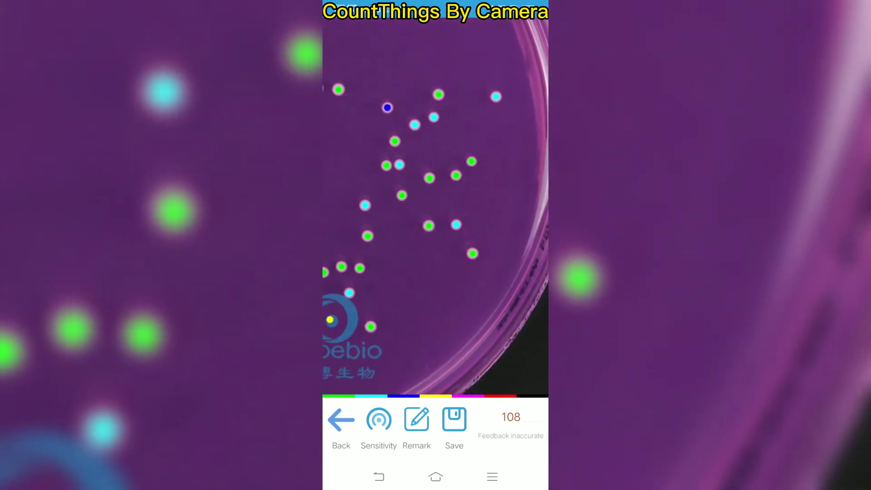
Check the lower and left colonies, then save the purple plate's count of 107.
left_click_drag(438, 301, 545, 248)
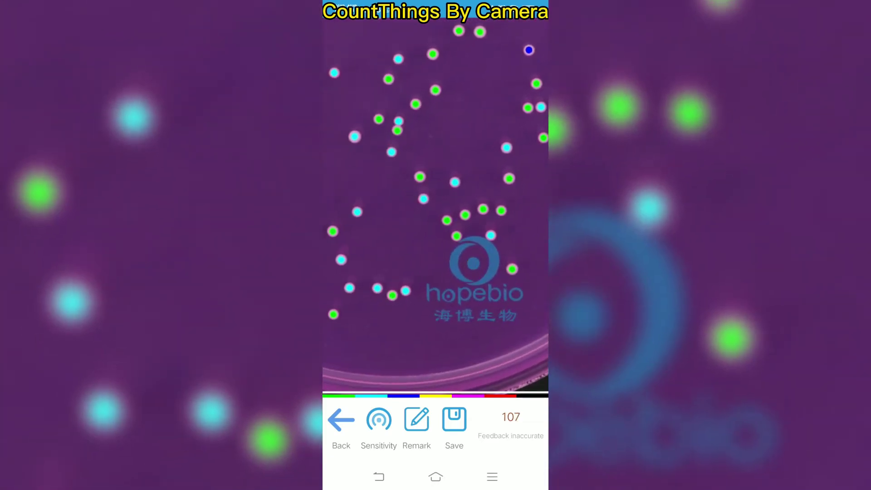
left_click_drag(427, 336, 479, 336)
mouse_move(418, 344)
left_mouse_down()
mouse_move(474, 346)
mouse_move(474, 331)
left_mouse_up()
mouse_move(458, 208)
left_mouse_down()
mouse_move(500, 278)
mouse_move(494, 247)
left_mouse_up()
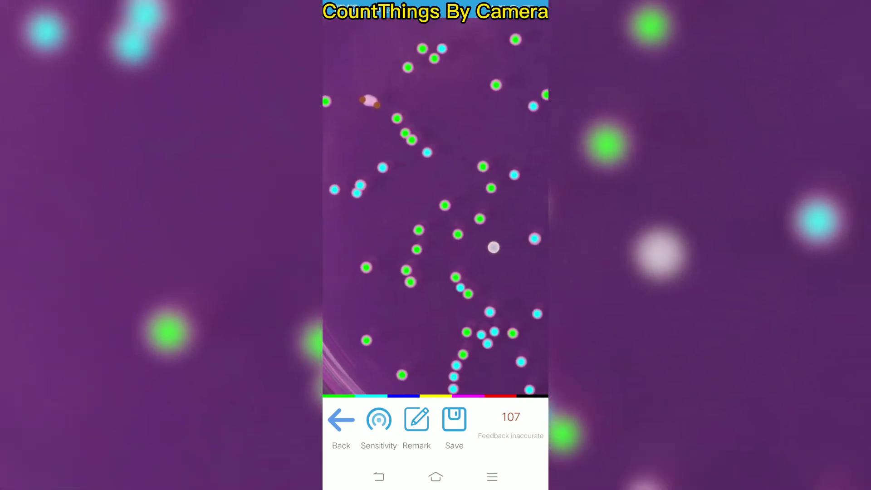
left_click(454, 420)
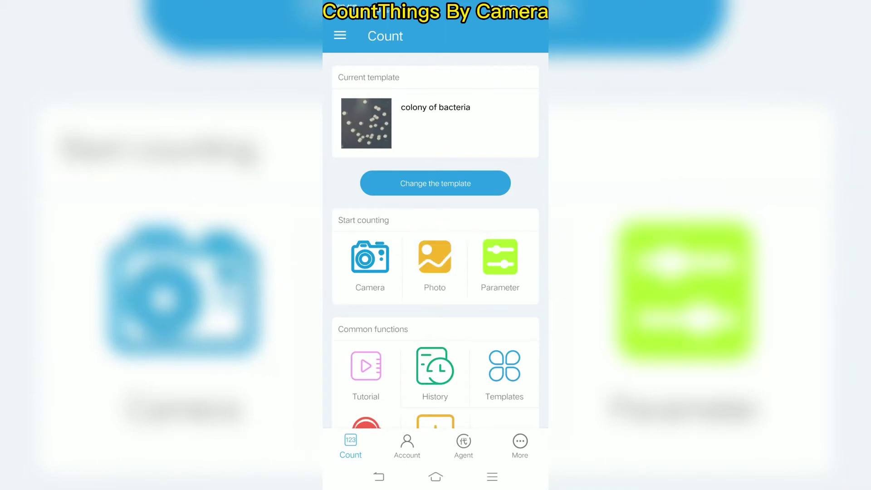
Choose another dish photo from the gallery to count with the colony template.
left_click(434, 259)
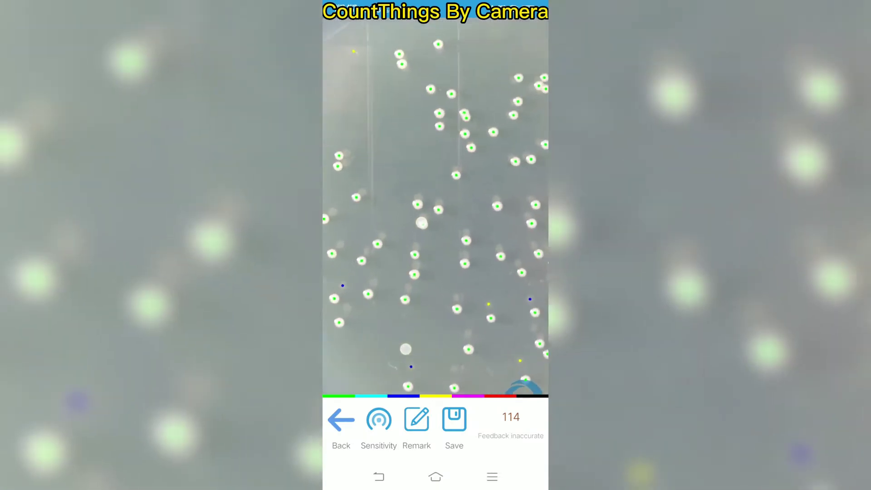
Inspect the dish's lower-left edge, then change detection sensitivity so fewer colonies are detected.
left_click_drag(409, 218, 449, 177)
left_click_drag(422, 218, 436, 198)
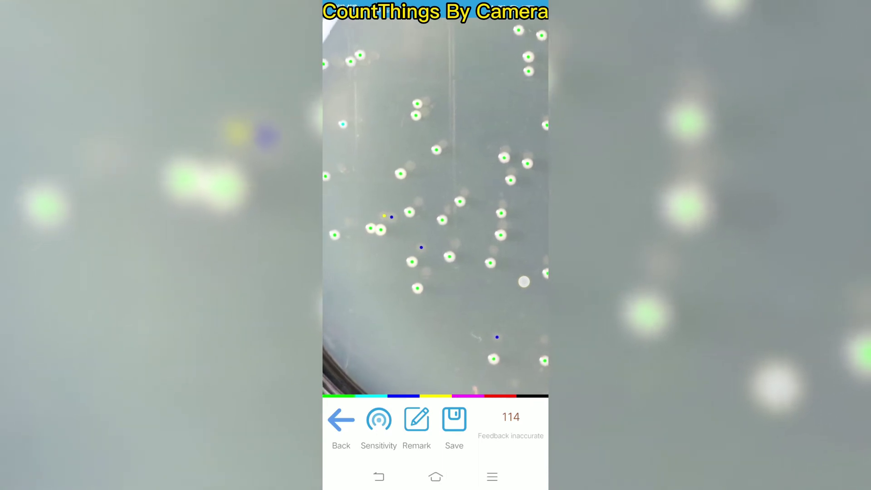
left_click(379, 425)
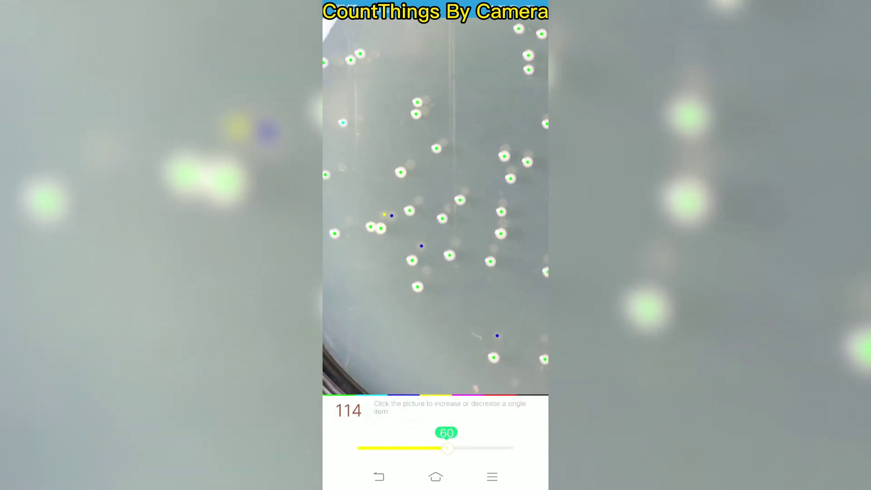
left_click_drag(447, 449, 407, 448)
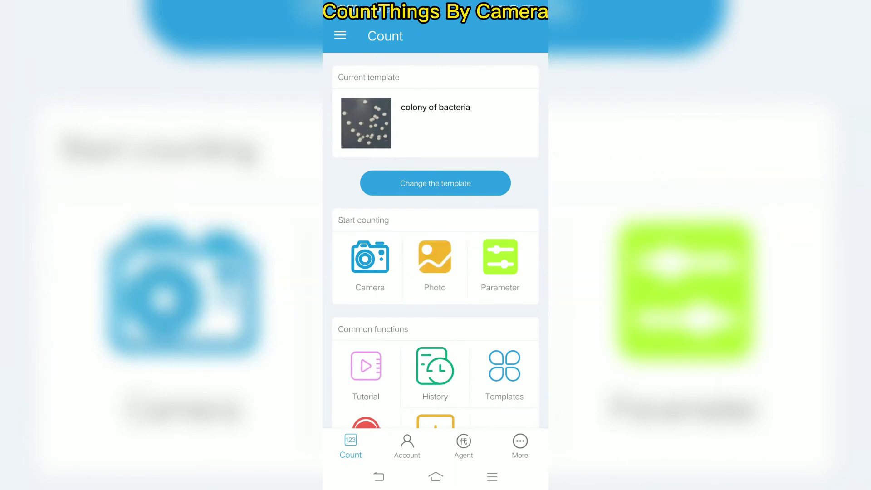
scroll(436, 266, "down", 1)
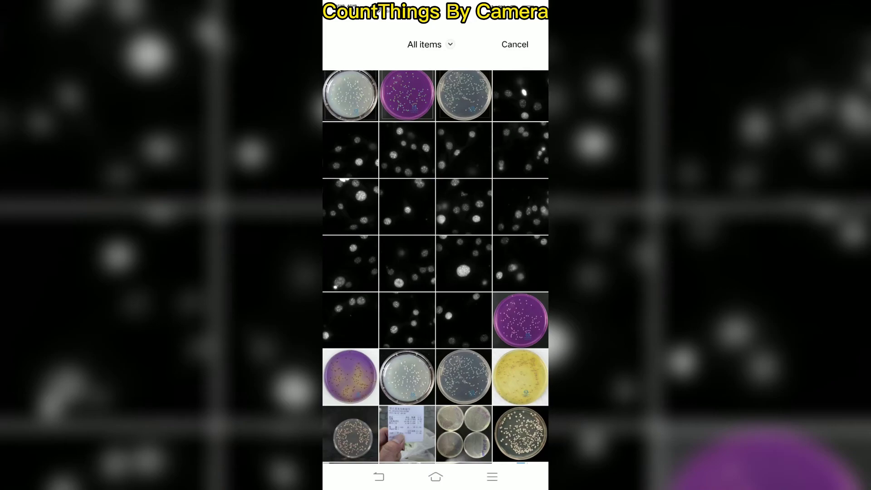
Load the purple-and-yellow dish photo, enlarge the counting area over the whole dish and count it, giving 128.
left_click(351, 377)
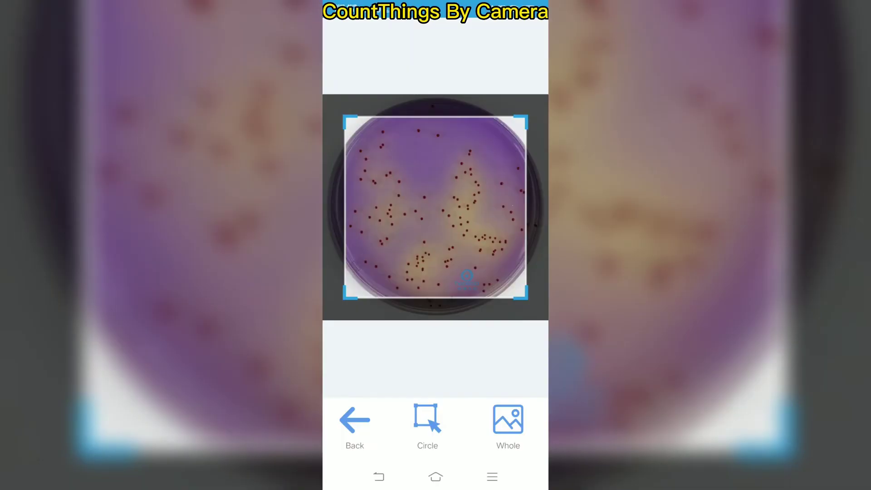
left_click_drag(477, 239, 464, 225)
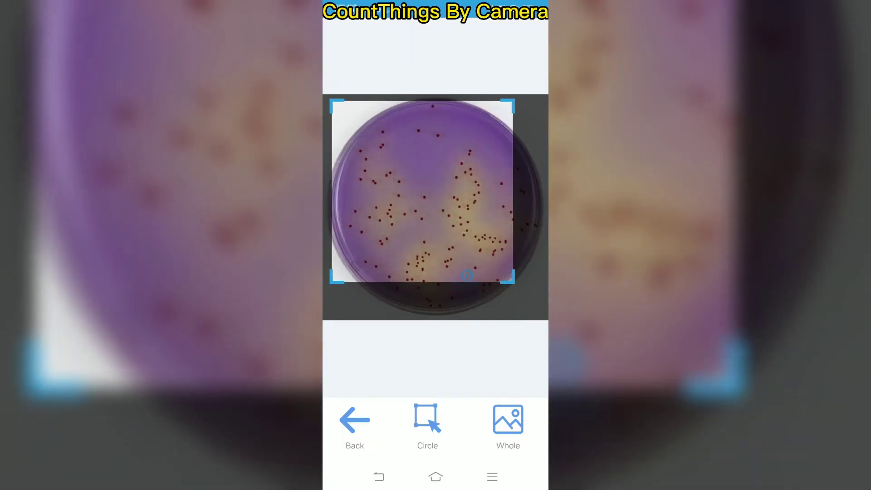
left_click_drag(513, 279, 540, 312)
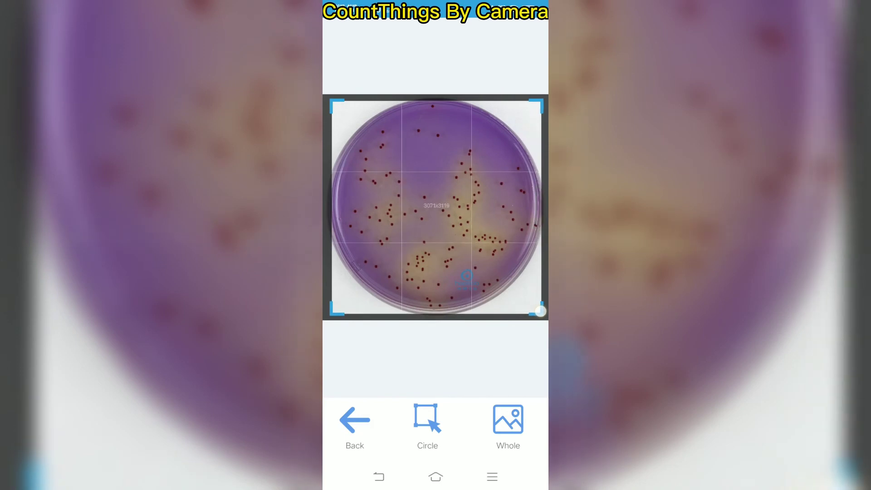
left_click(427, 422)
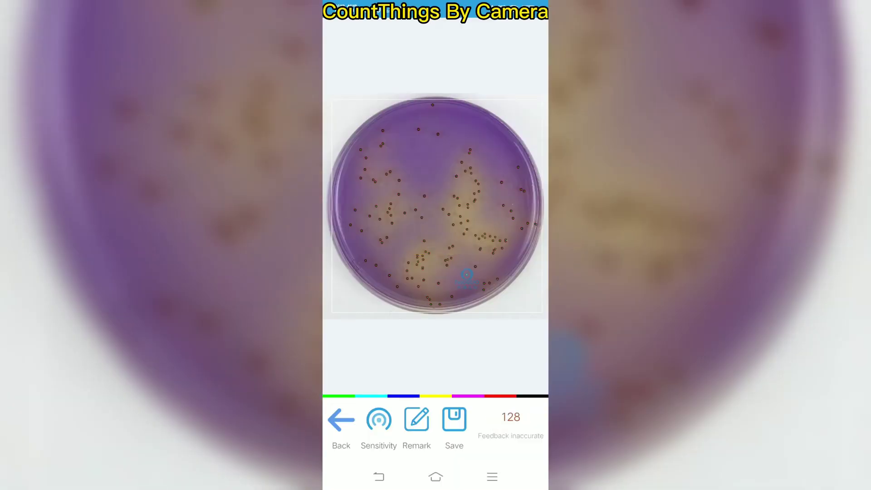
scroll(398, 204, "up", 5)
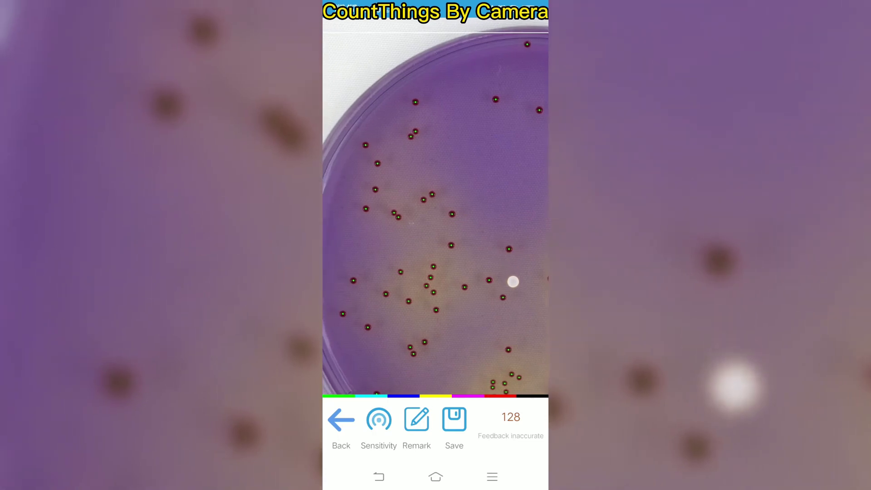
Inspect the dish's rim and remove one wrongly counted colony mark, lowering the count to 127.
left_click_drag(513, 282, 418, 306)
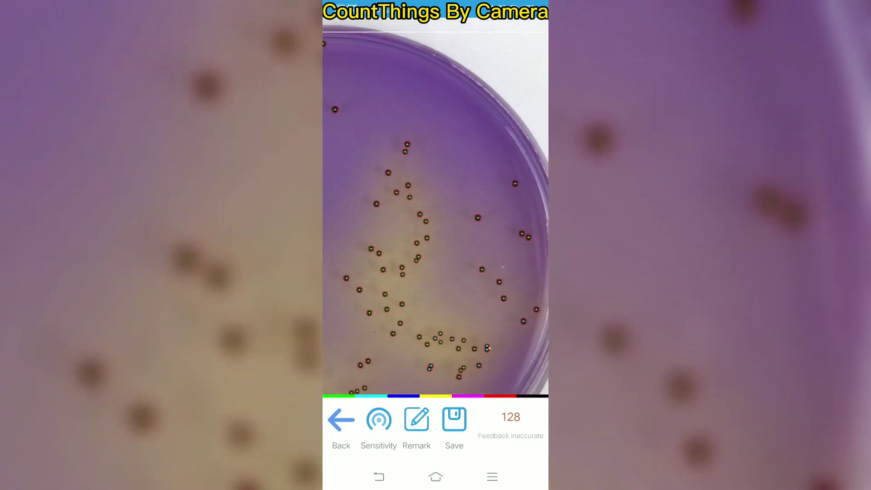
left_click_drag(463, 354, 508, 156)
left_click(474, 295)
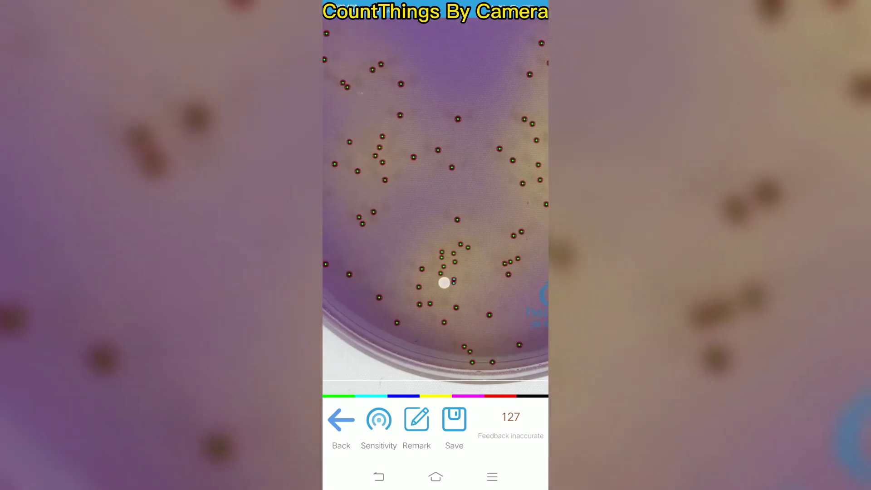
Check the left side of the dish and save the corrected count of 127.
left_click_drag(443, 282, 510, 288)
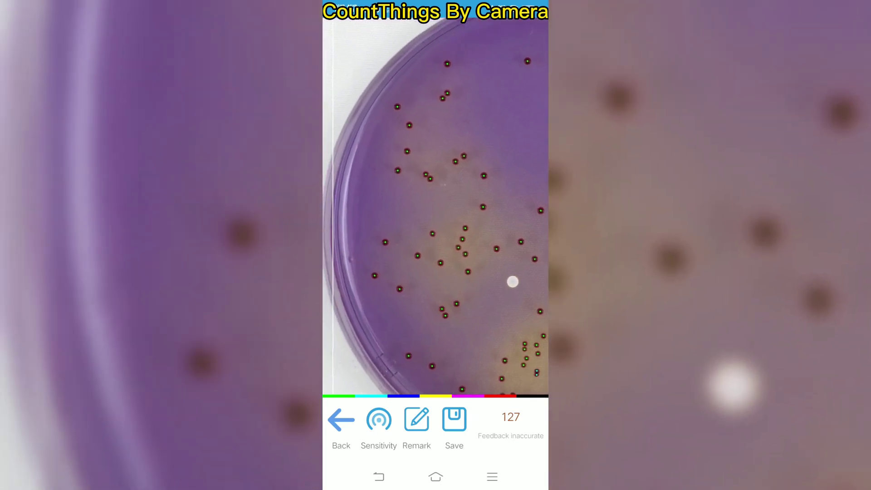
left_click_drag(497, 226, 470, 253)
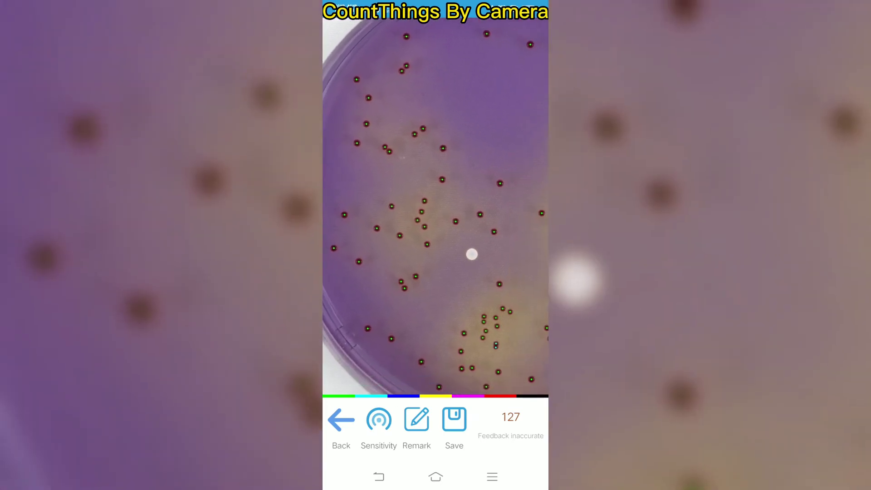
left_click(454, 422)
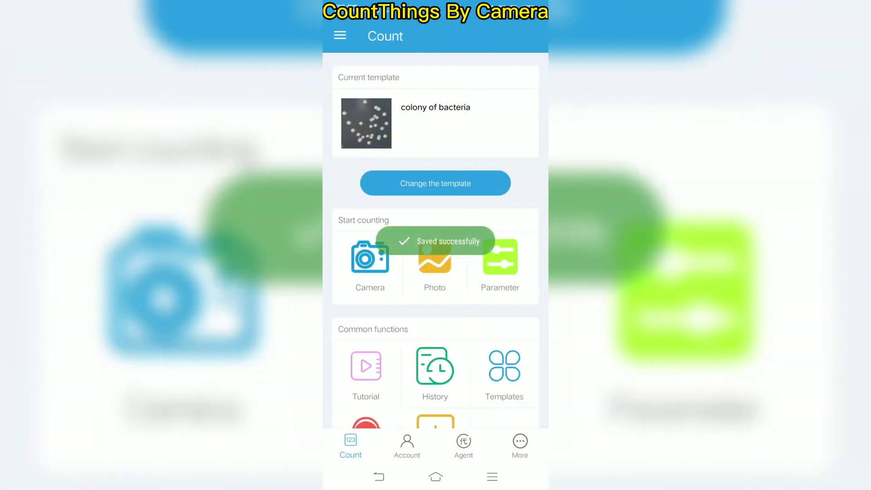
Load the dark-background dish photo and fit the counting area tightly around the dish.
left_click(426, 249)
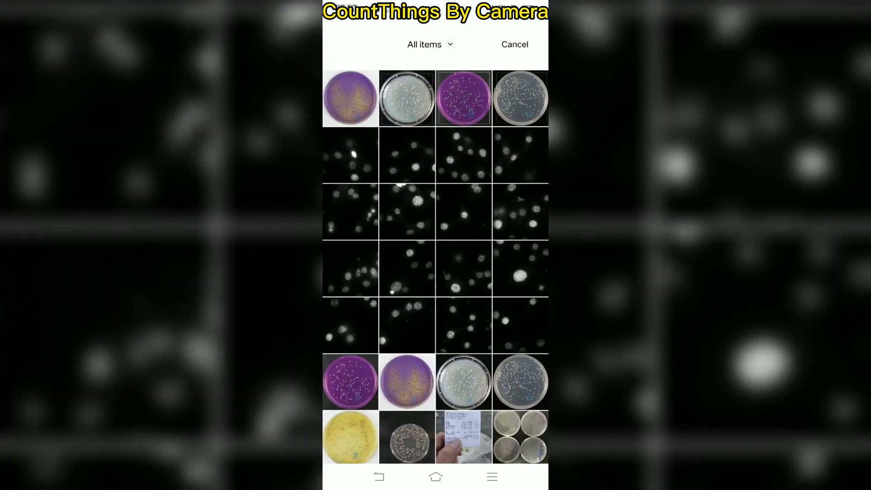
left_click(407, 437)
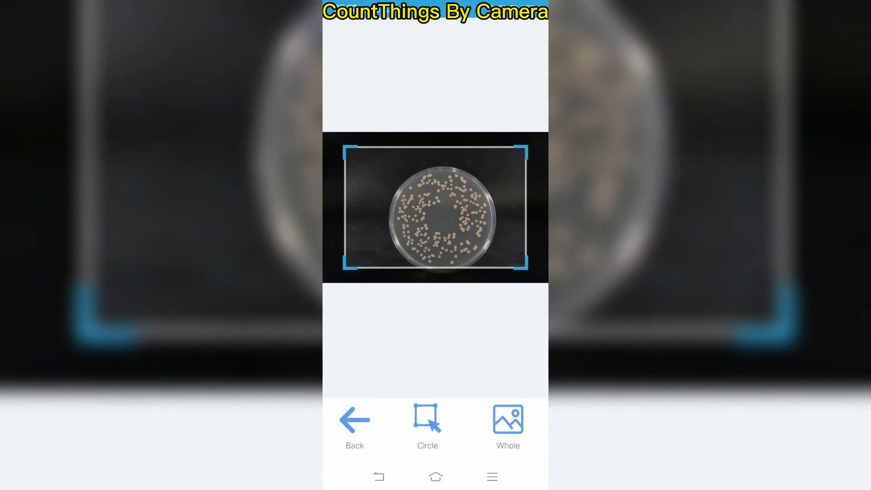
left_click_drag(523, 265, 500, 277)
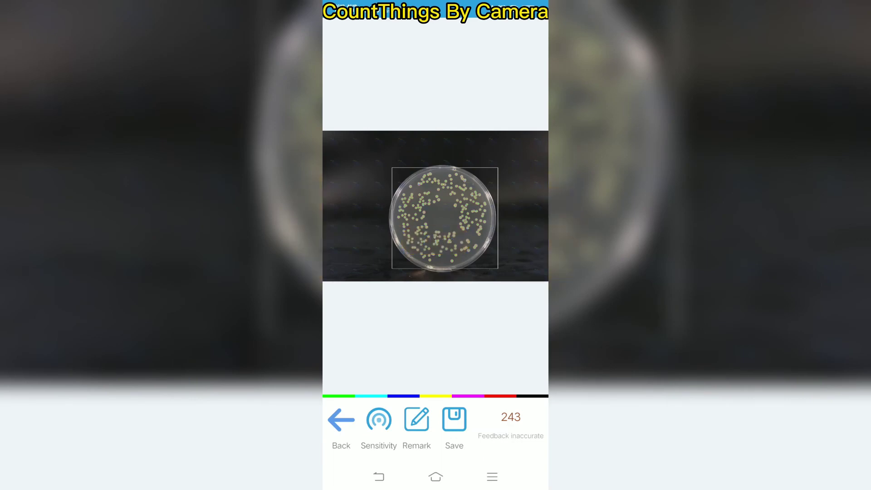
scroll(445, 218, "up", 5)
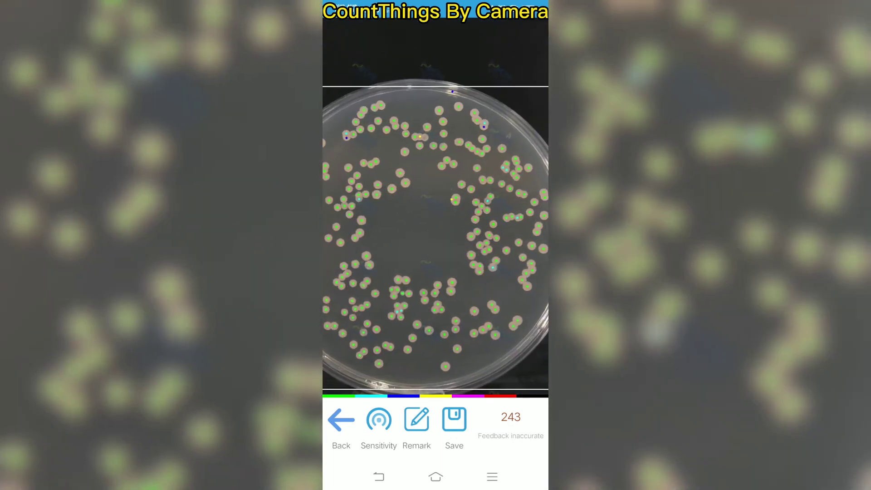